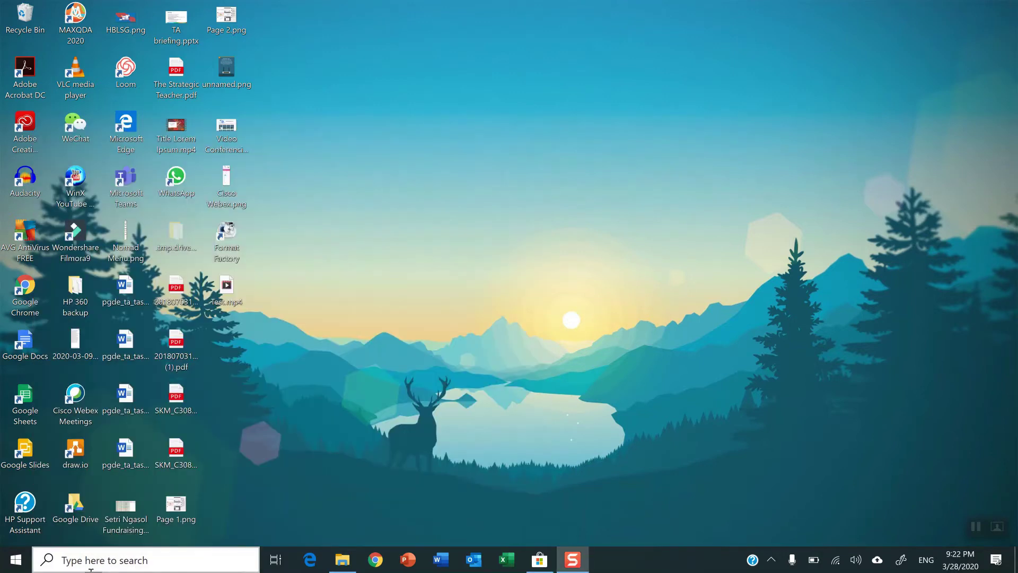
Step: Open the Photos app from a search for "photo" and dismiss its What's new message
click(109, 560)
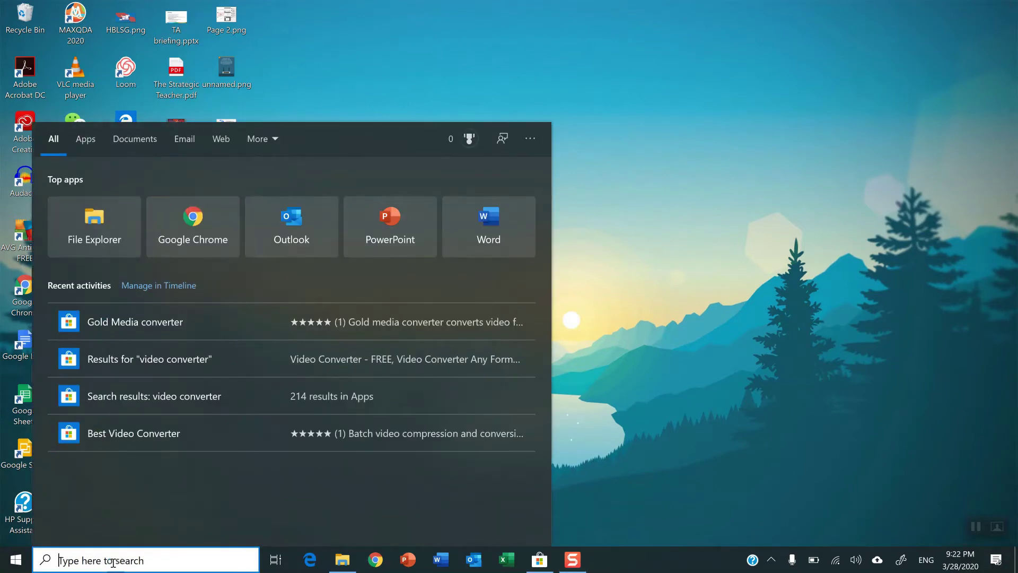
text(photo)
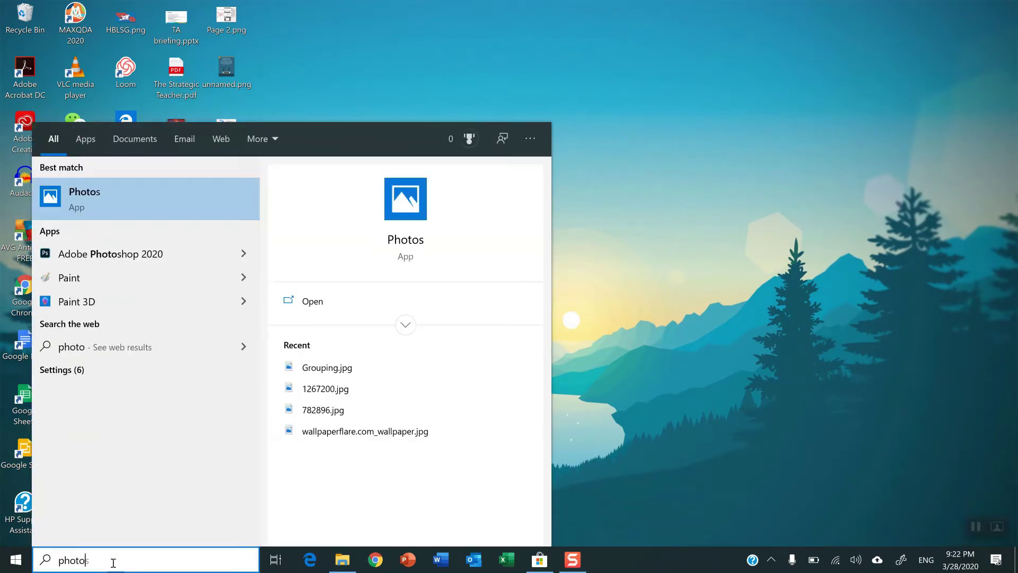
click(402, 247)
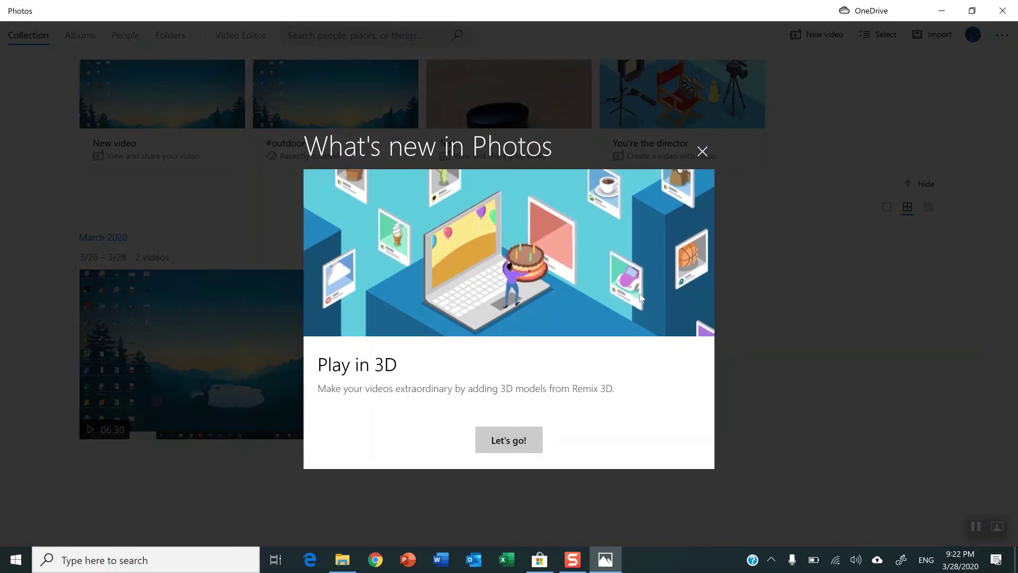
click(703, 151)
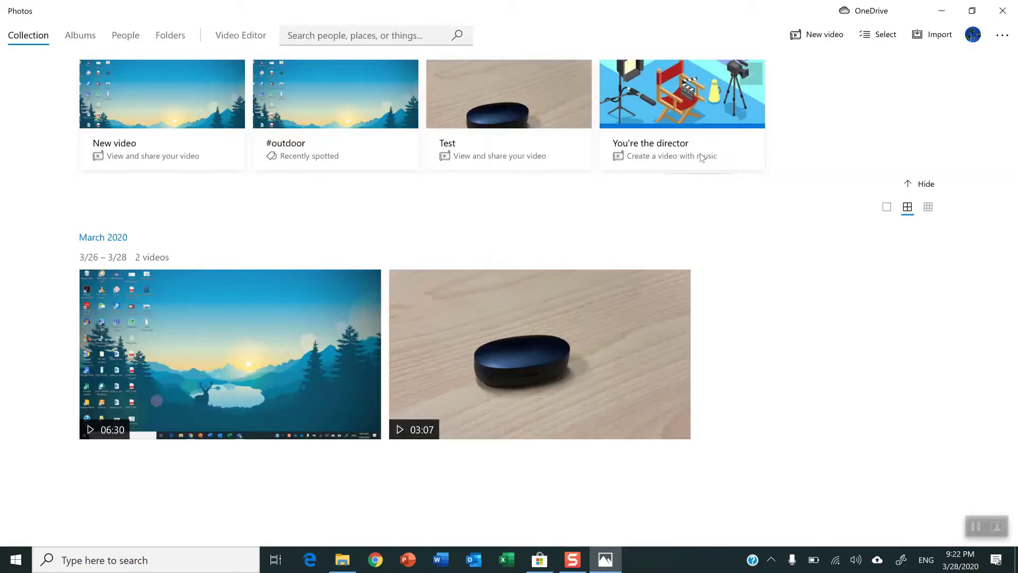
Step: Start a new project in the Video Editor and name it "Testing Compression"
click(228, 36)
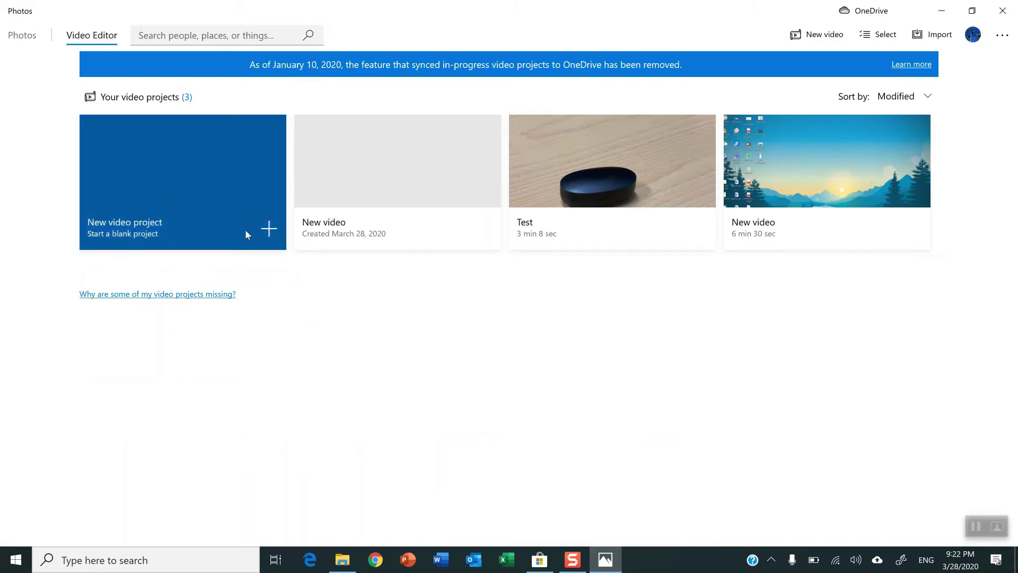
click(271, 228)
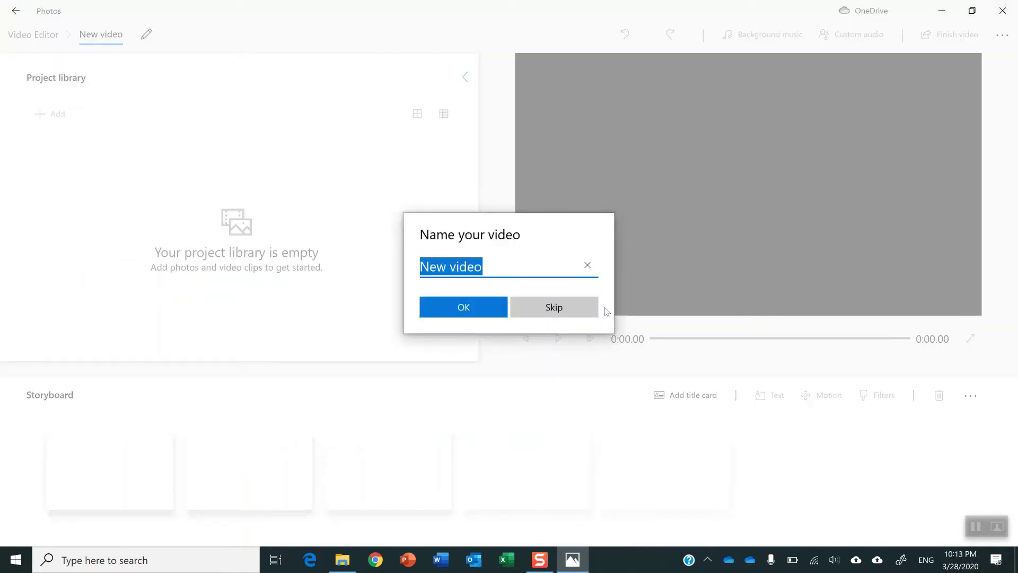
text(Testing Compression)
click(462, 313)
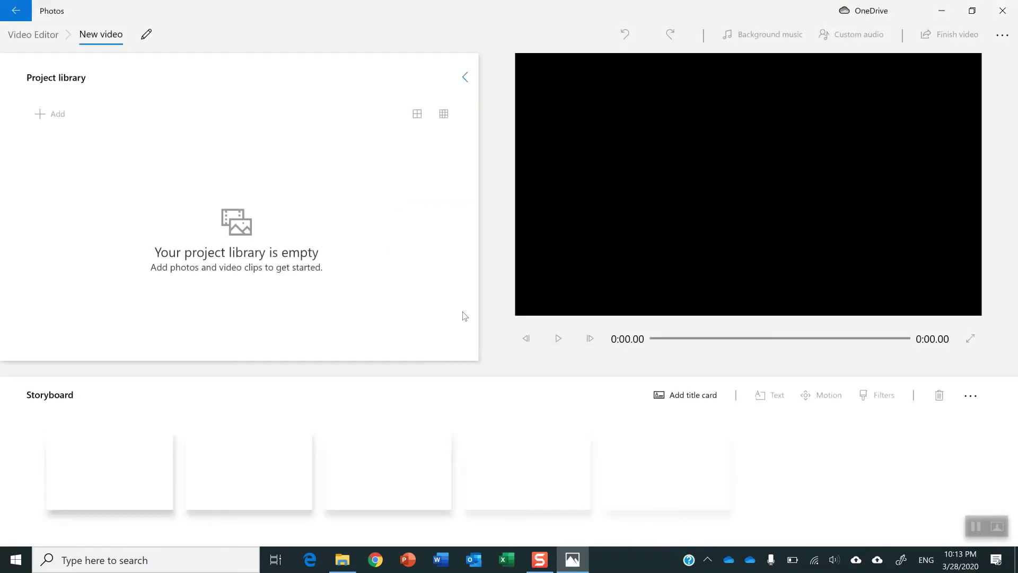
Step: Add the "How to pair your bluetooth headphone with your laptop" MP4 from this PC to the project library and place it first in the storyboard
click(39, 123)
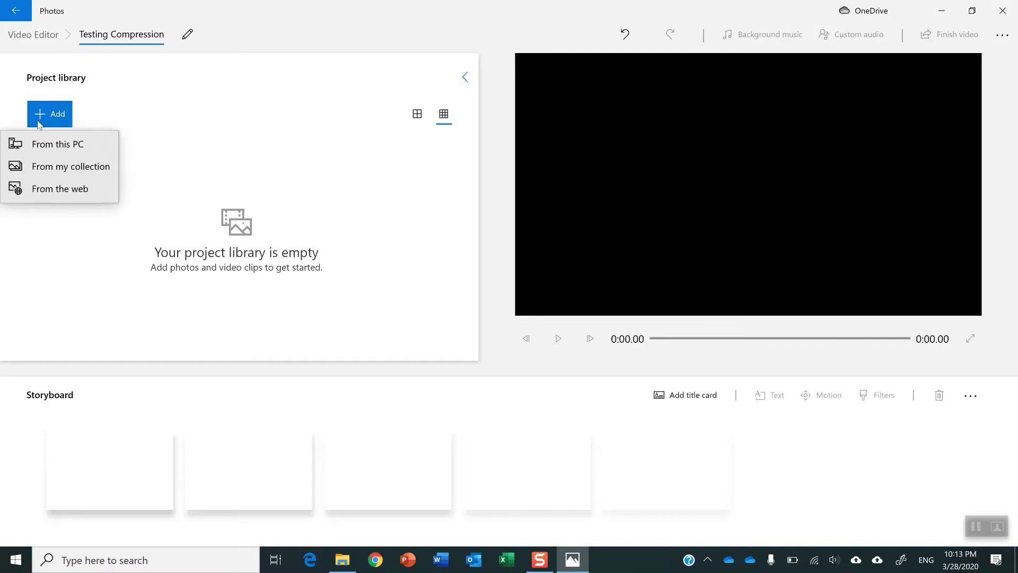
click(53, 149)
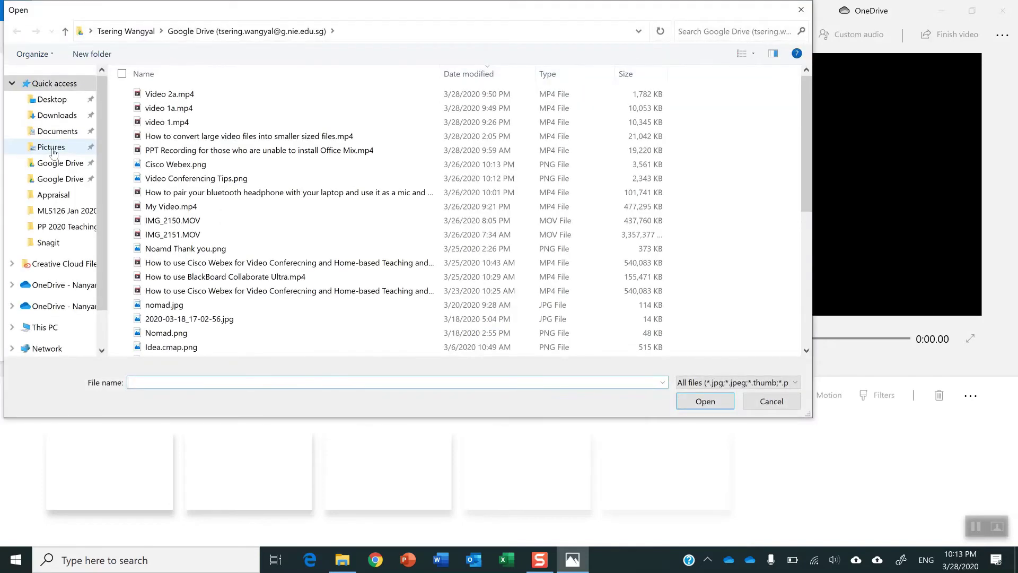
click(197, 192)
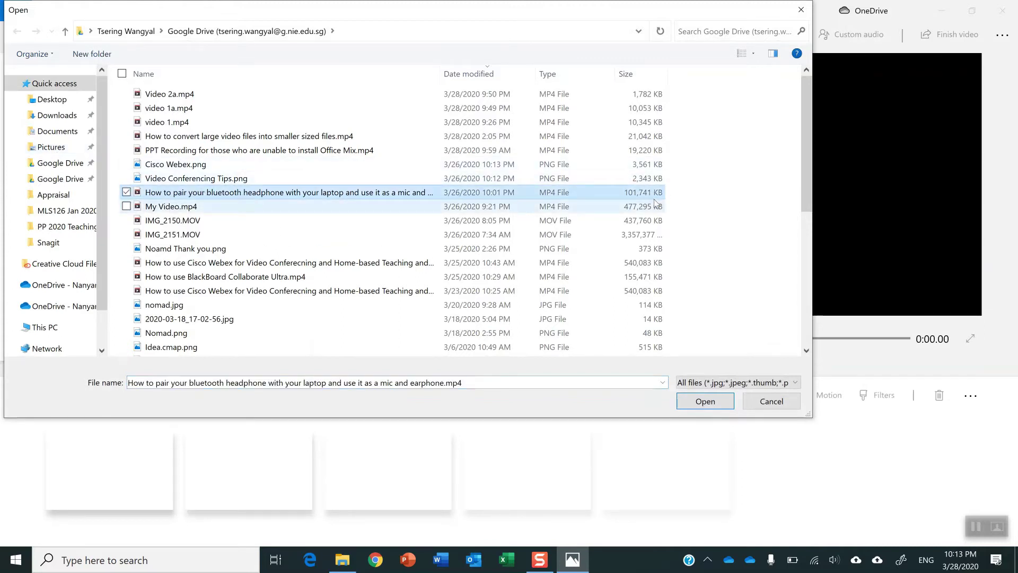
click(711, 404)
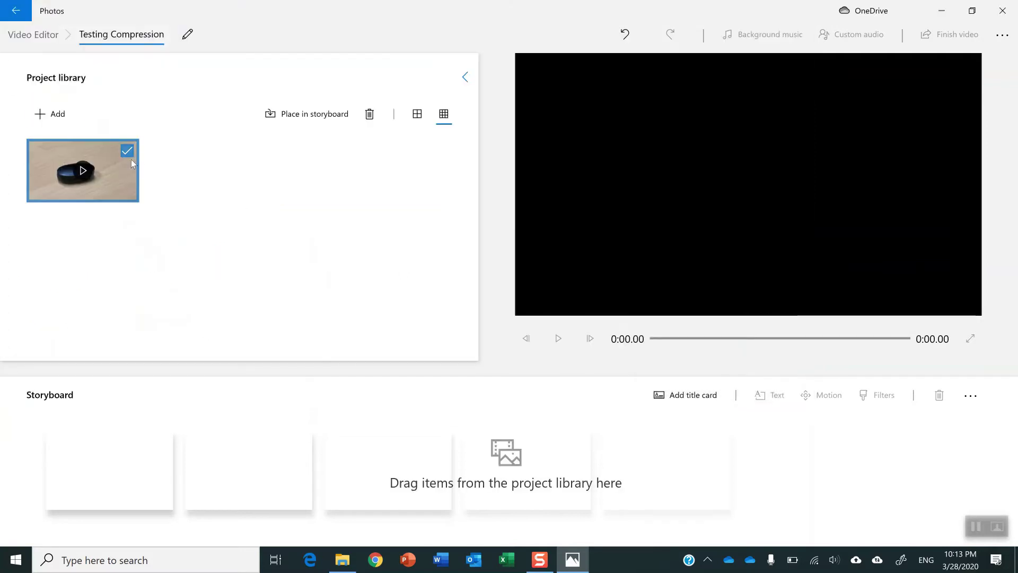
drag(117, 174, 128, 478)
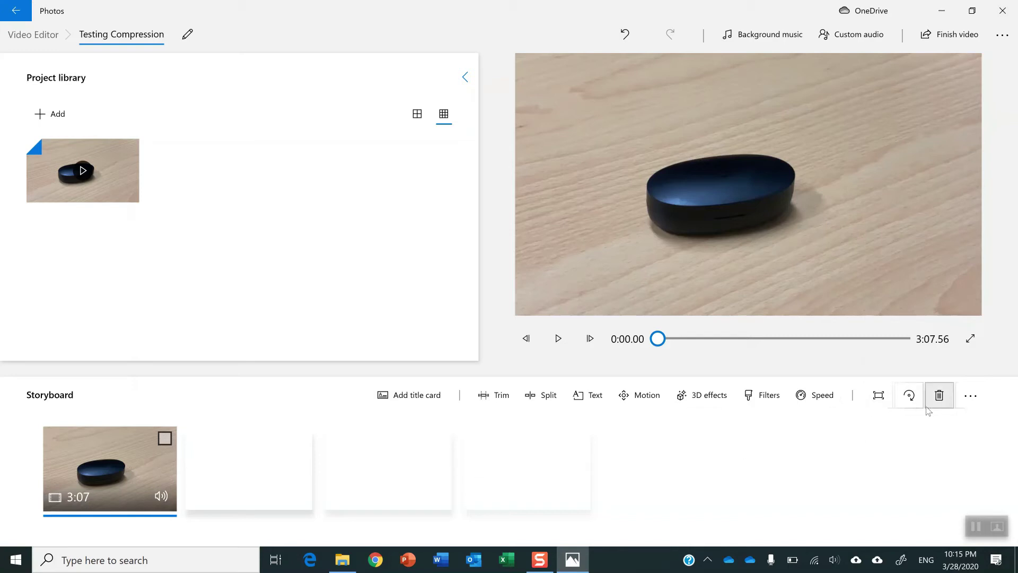
Step: Look through the additional storyboard and project options, including the available aspect ratios
click(971, 398)
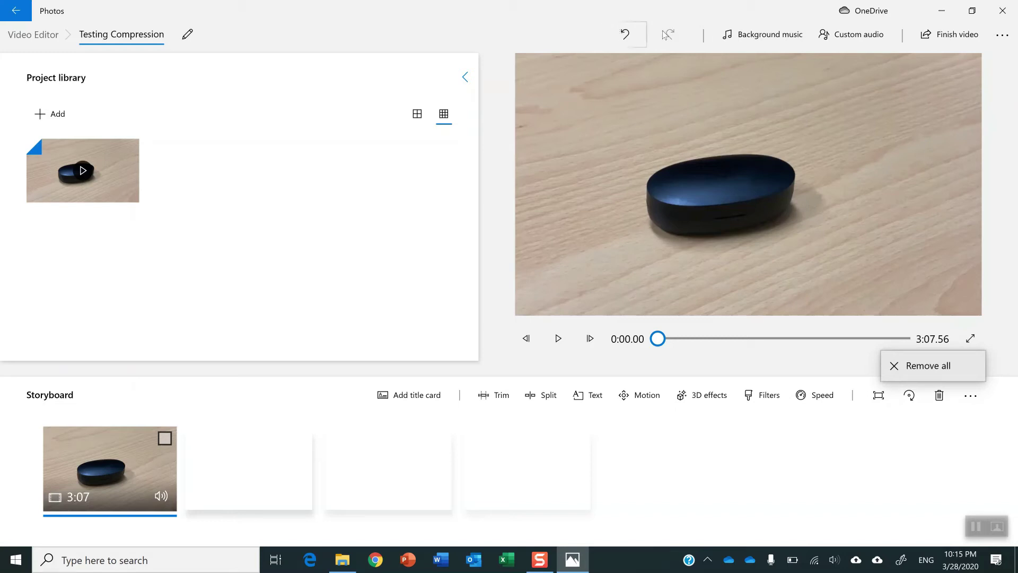
click(1006, 37)
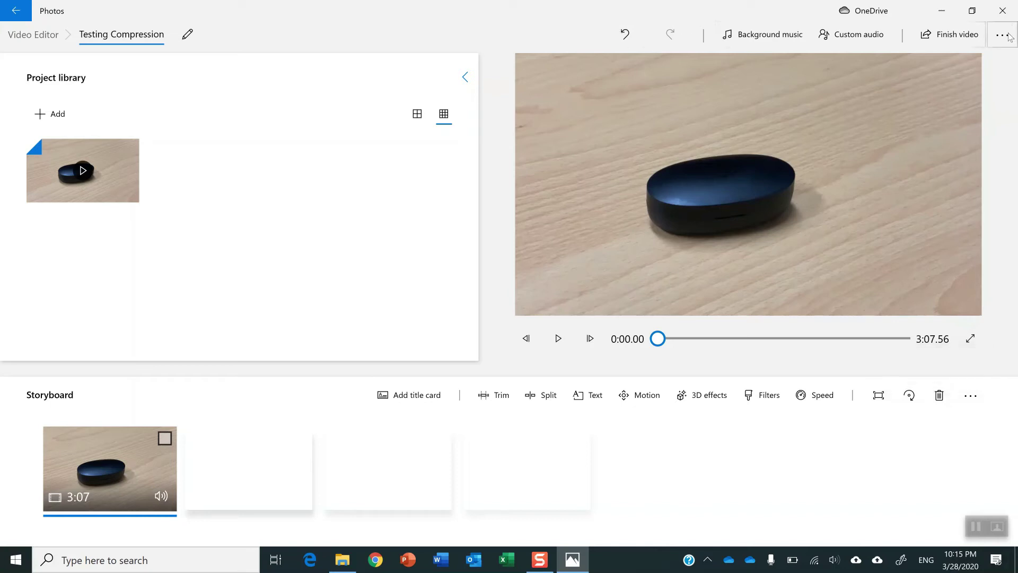
click(1004, 37)
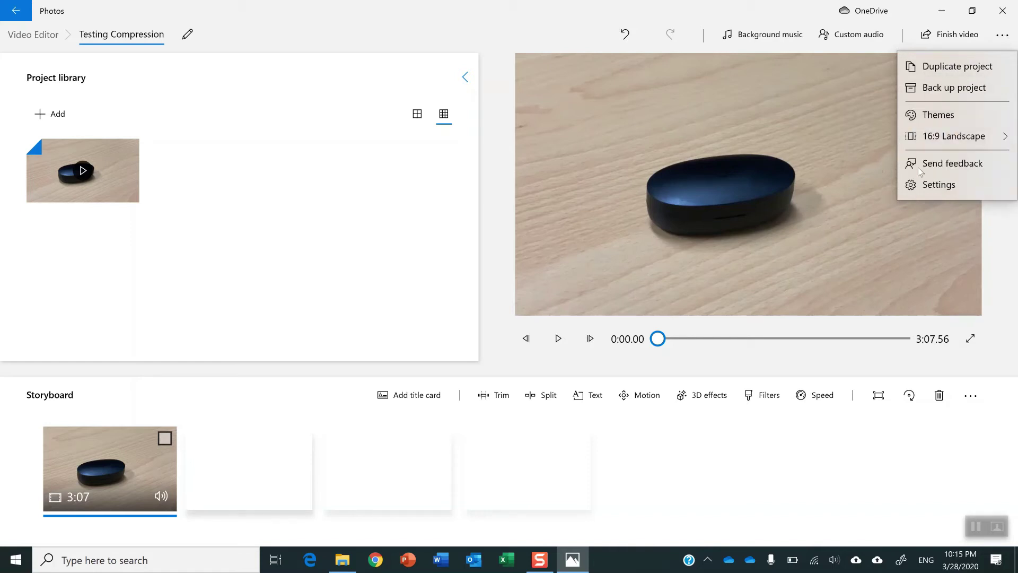
mouse_move(920, 137)
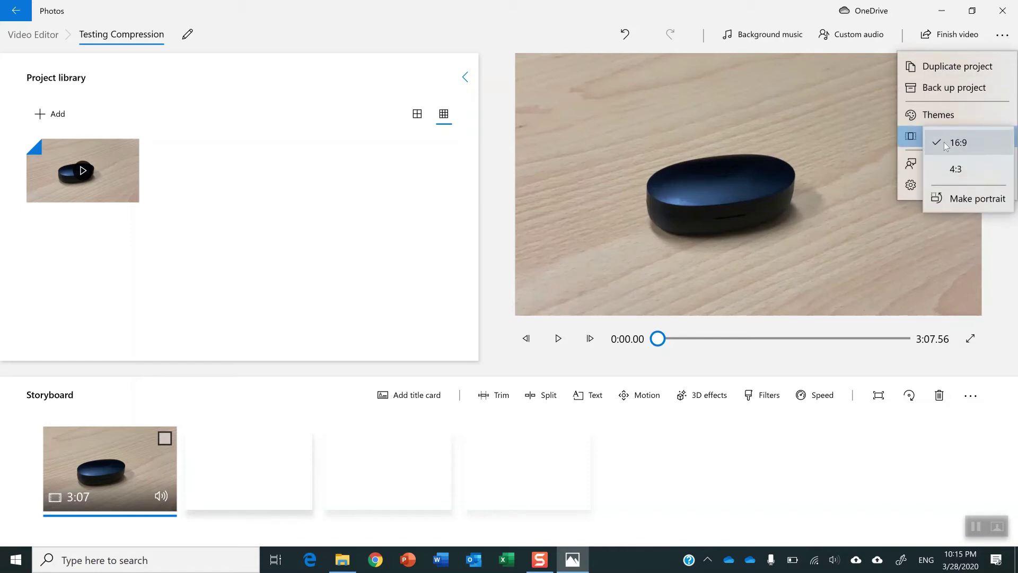
Step: Start exporting the video in High 1080p quality as Testing Compression.mp4 to the Downloads folder, and cancel the running export
click(956, 38)
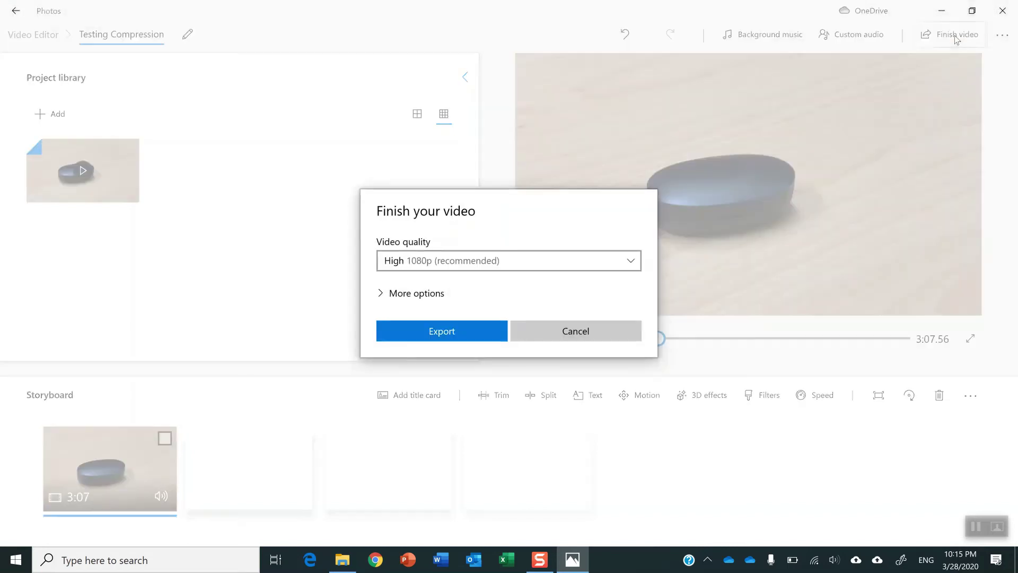
click(457, 259)
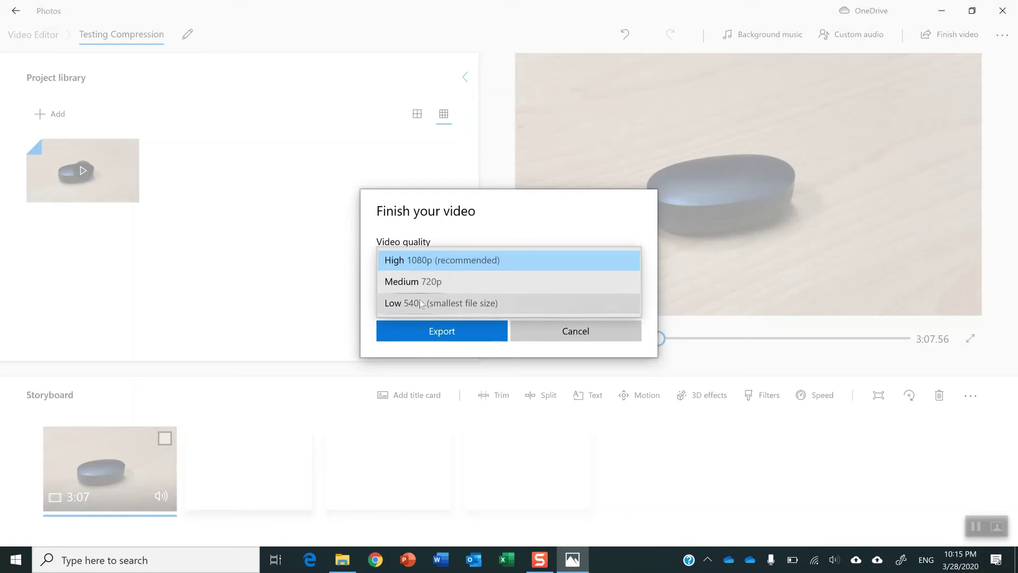
click(448, 261)
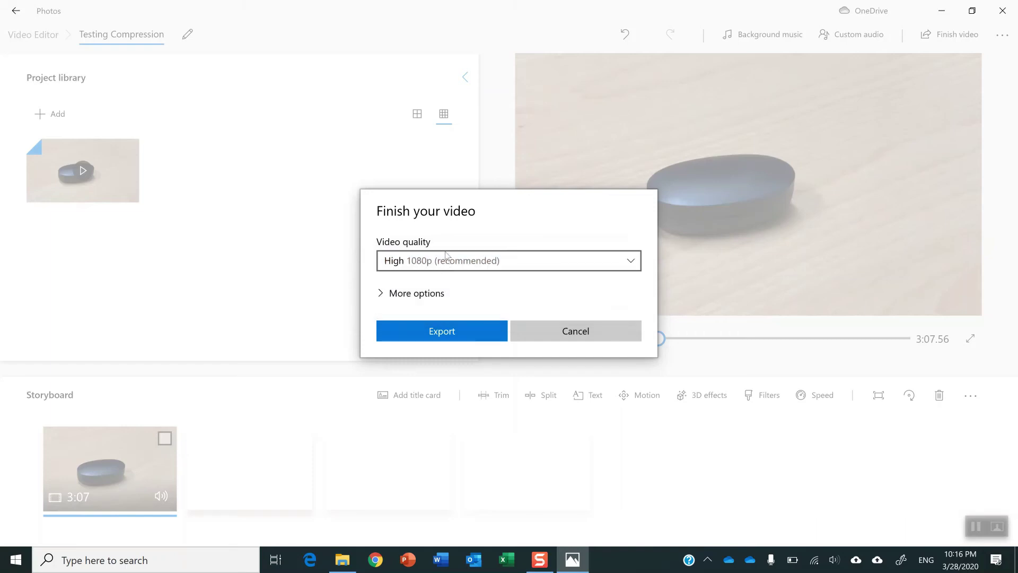
click(459, 334)
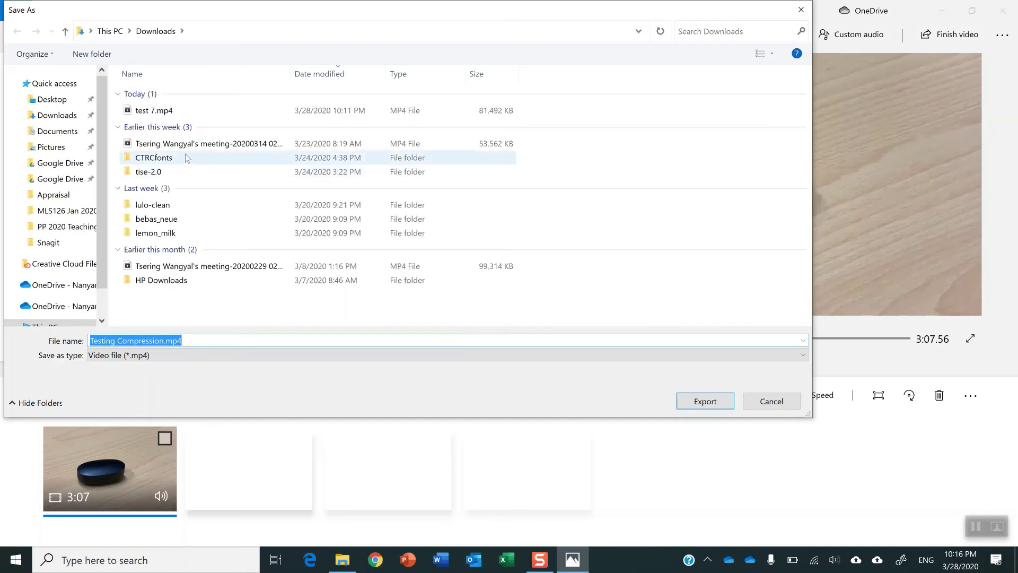
click(694, 407)
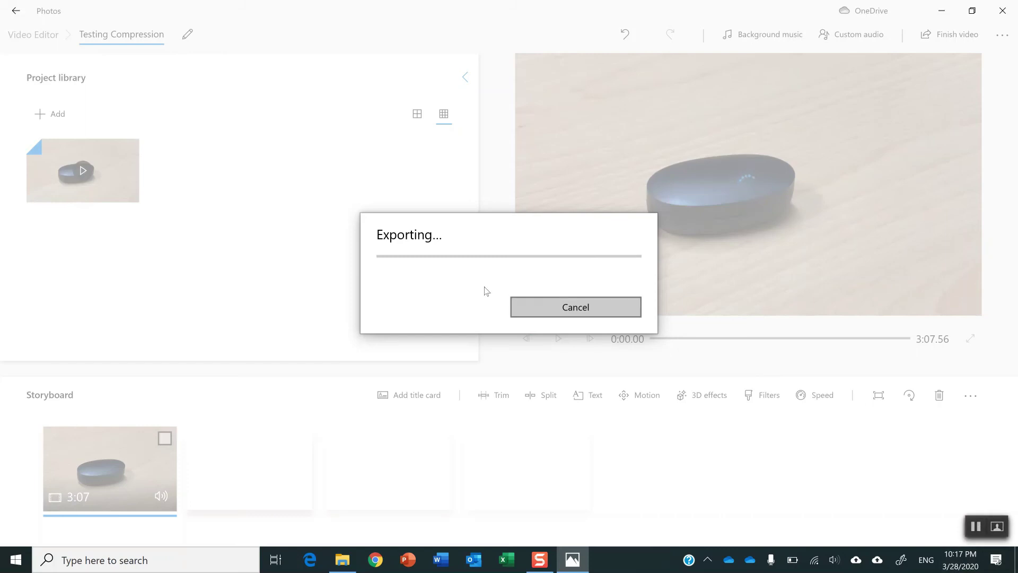
click(584, 309)
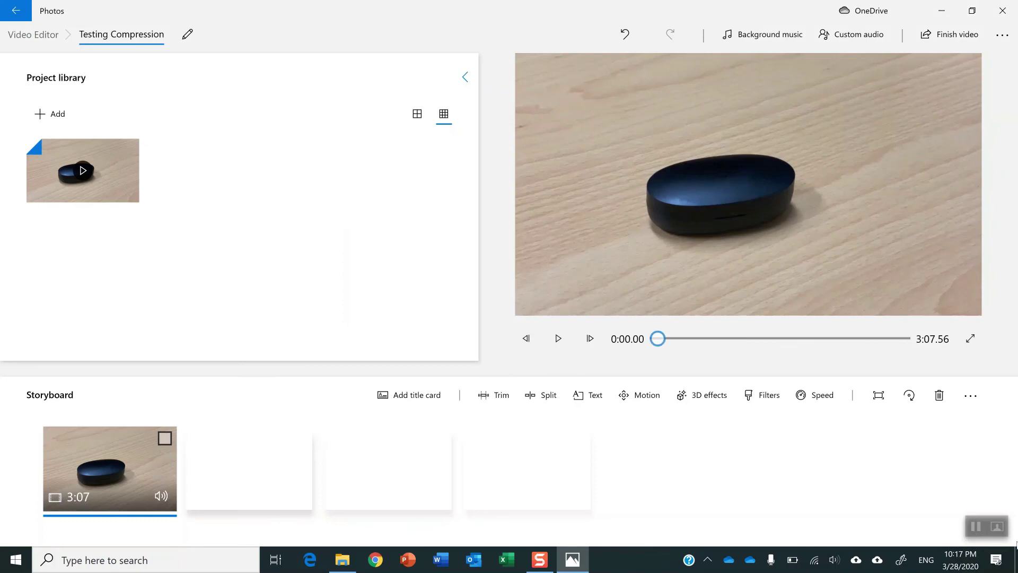
click(975, 527)
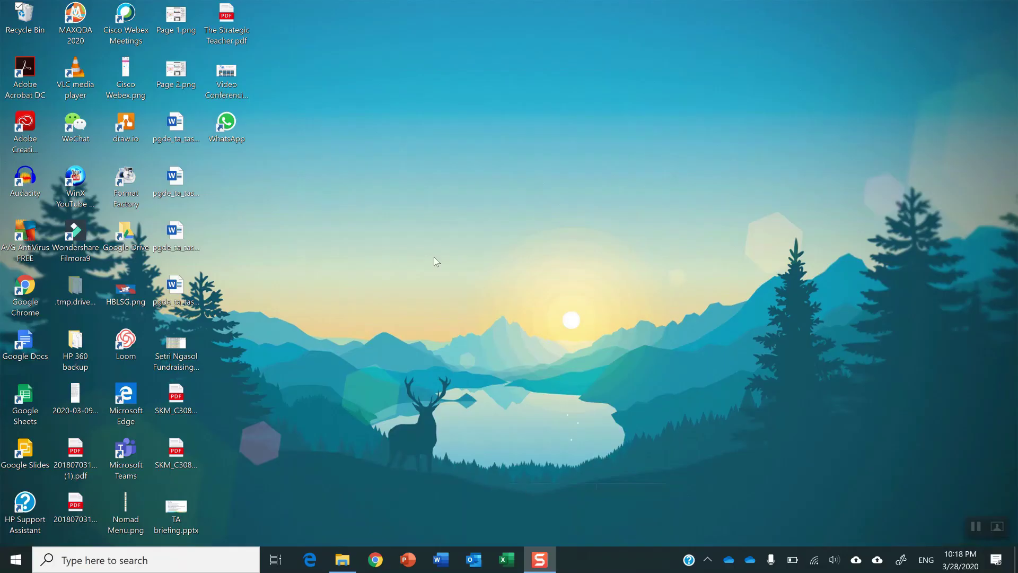
Step: Switch to File Explorer and check the file size of Testing Compression.mp4 in the Downloads folder through its properties
click(343, 560)
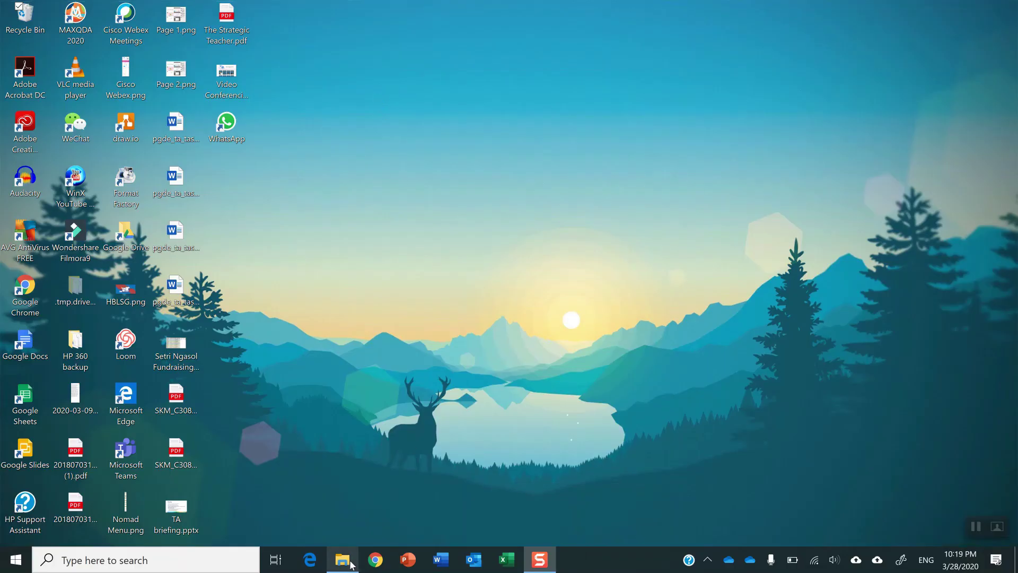
click(403, 184)
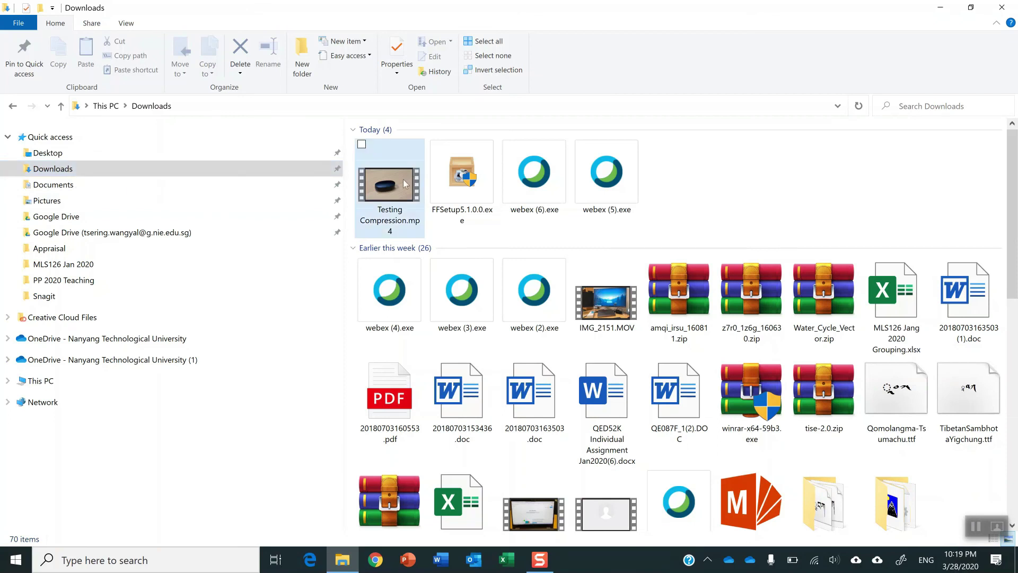
right_click(405, 181)
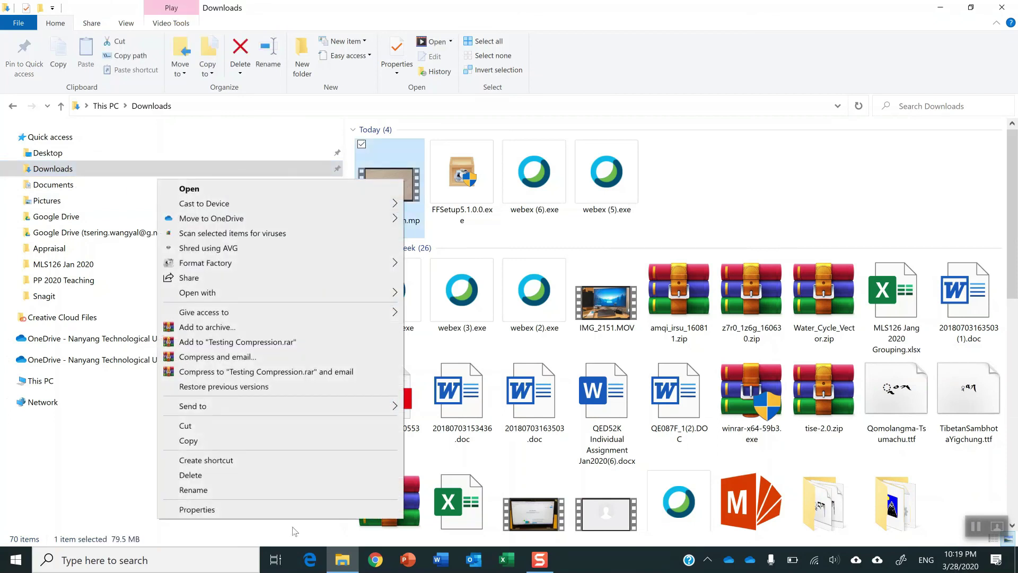
click(304, 506)
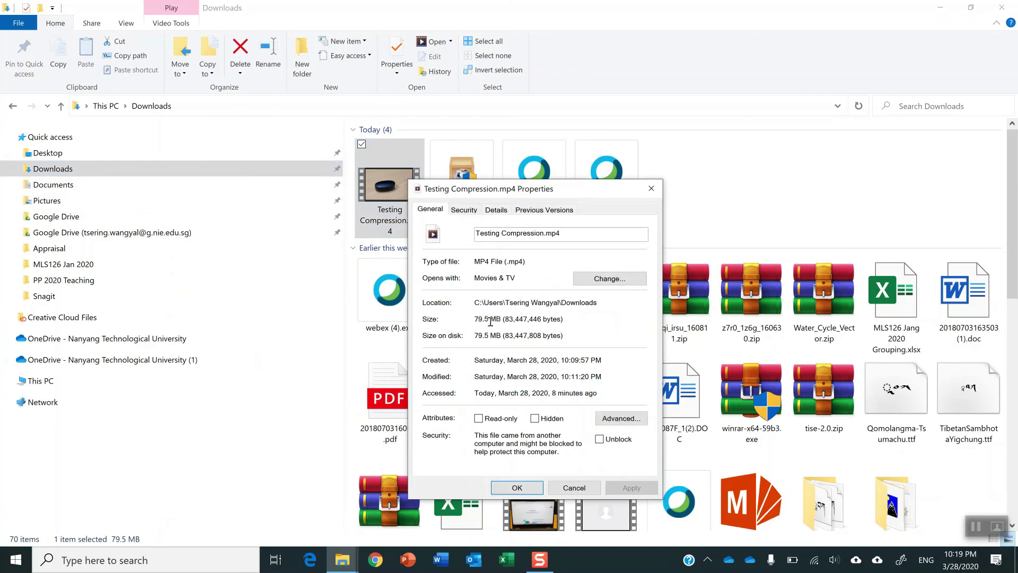
click(526, 489)
Step: Select the original bluetooth headphone video in the pinned Google Drive account folder to compare its file size
click(73, 234)
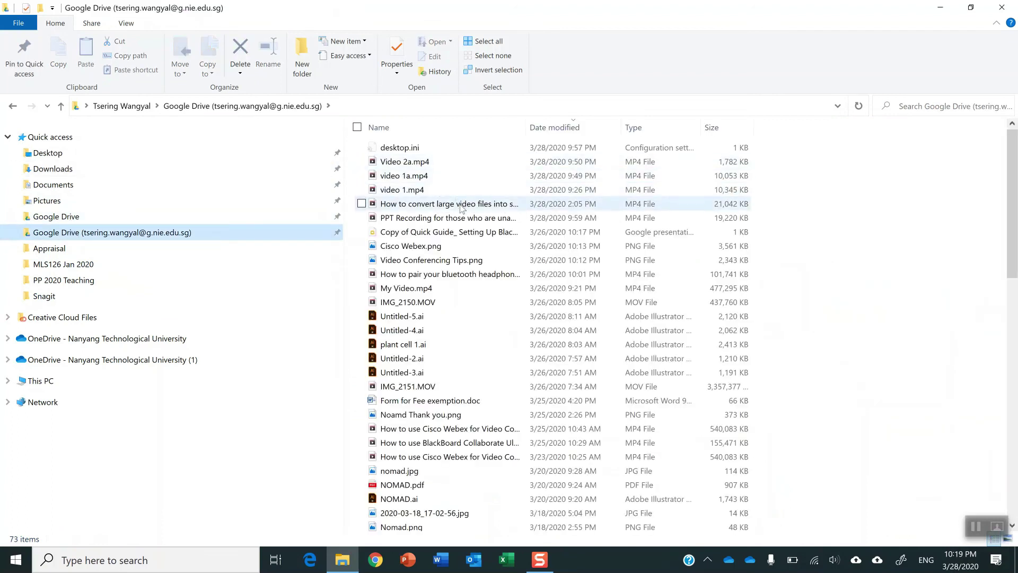
click(457, 276)
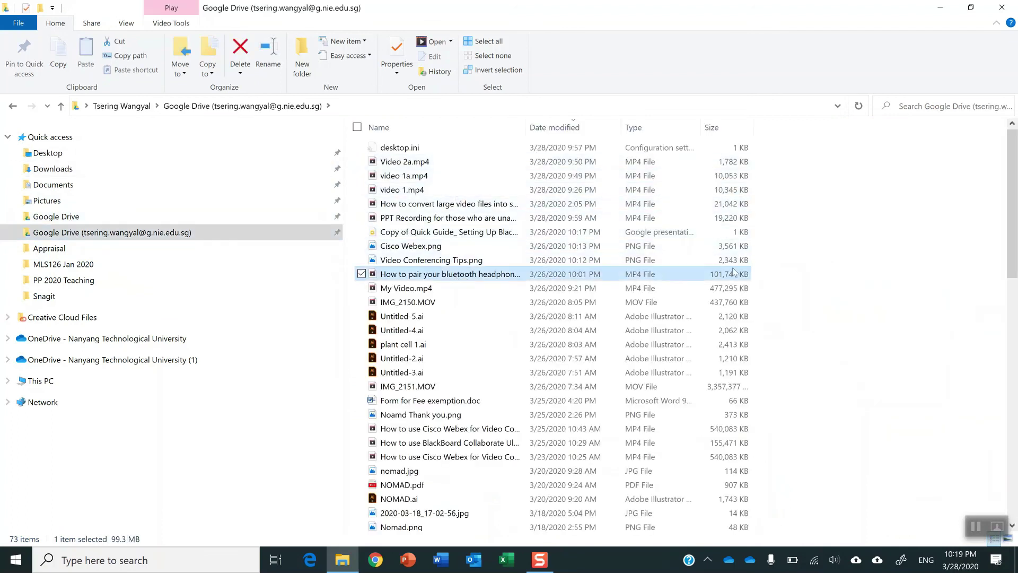